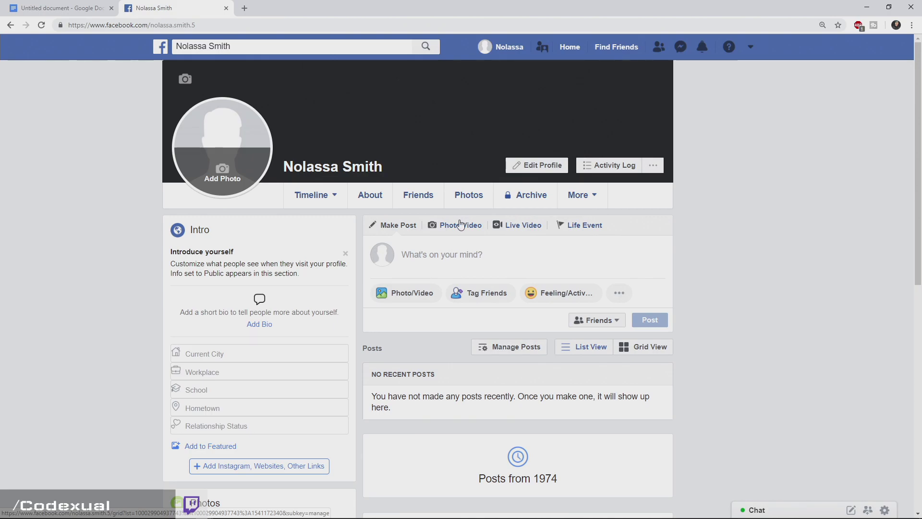
# - Start a Facebook live video and choose Connect to stream from external encoder software
pyautogui.click(518, 225)
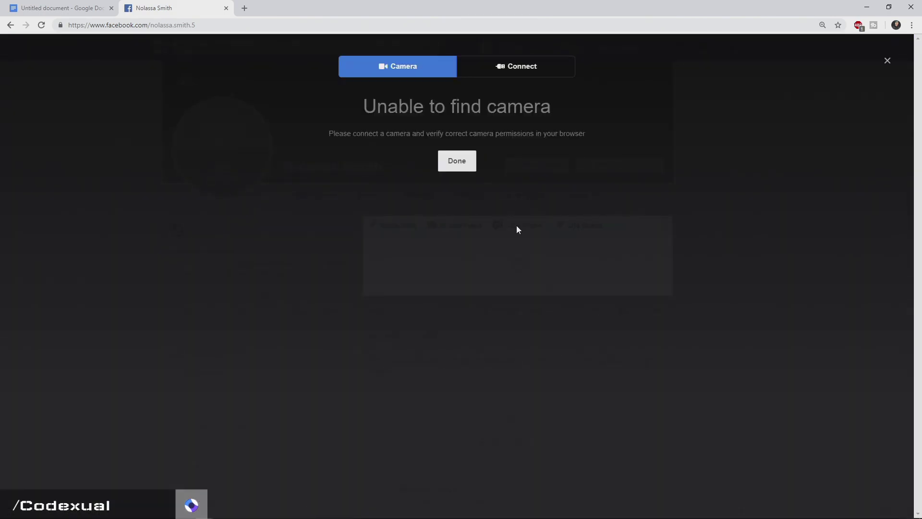
pyautogui.click(517, 67)
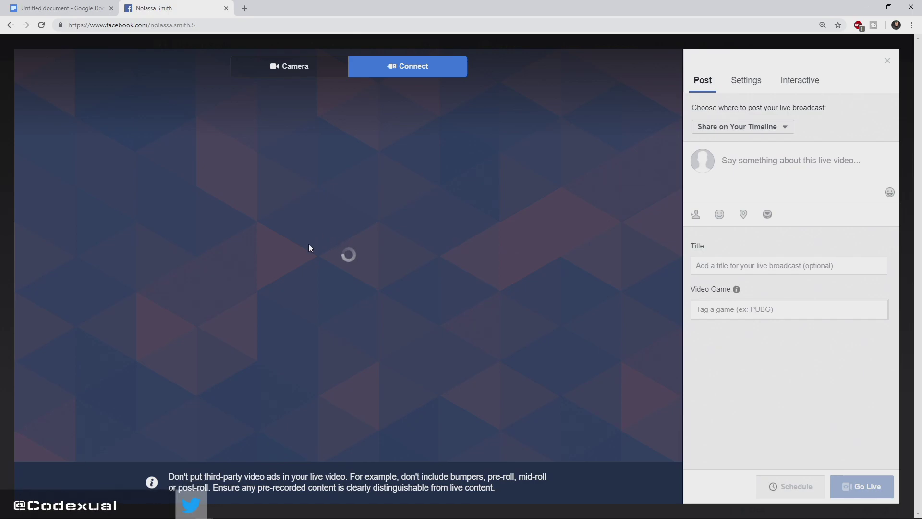
# - In Streamlabs Stream settings, set Stream Type to Streaming Services and Service to Facebook Live, then return to Facebook
pyautogui.click(364, 515)
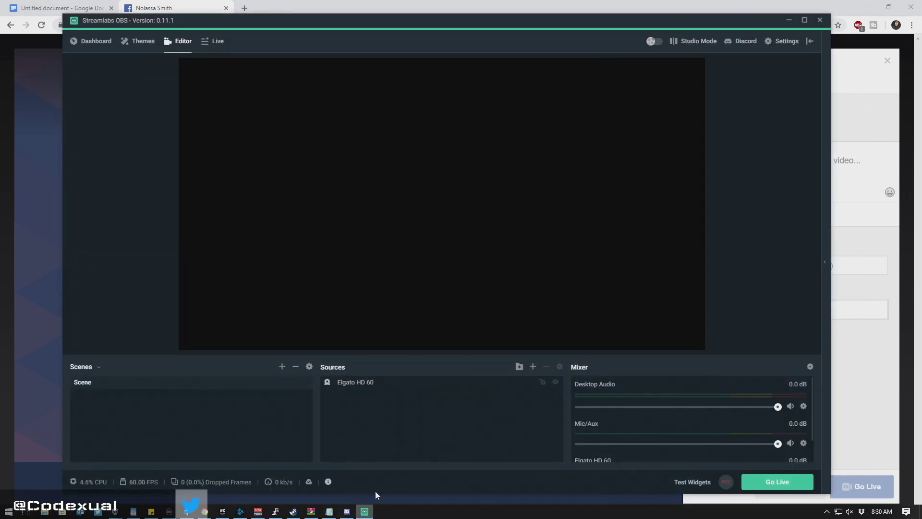
pyautogui.click(781, 47)
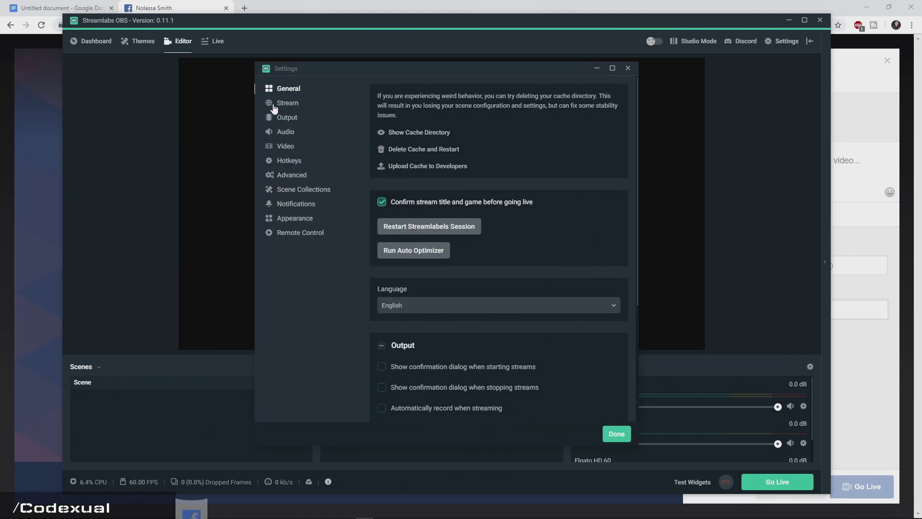
pyautogui.click(289, 105)
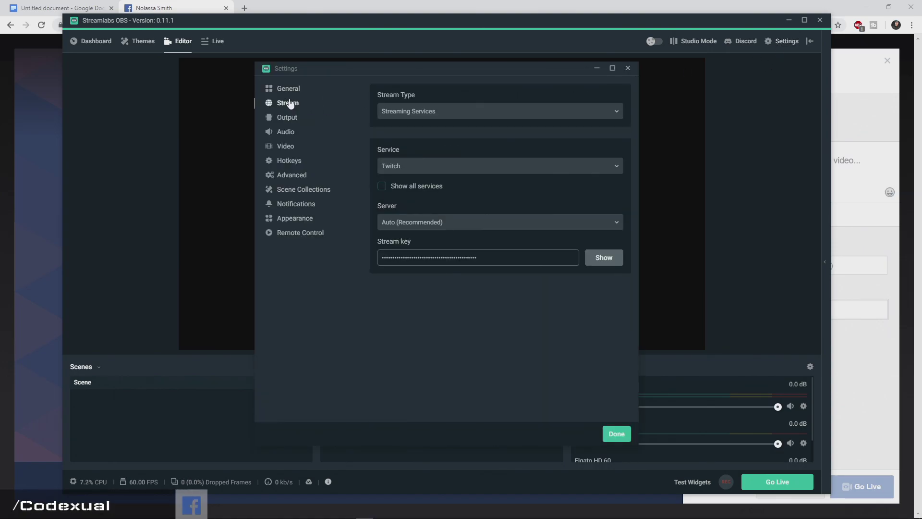
pyautogui.click(402, 113)
pyautogui.click(396, 143)
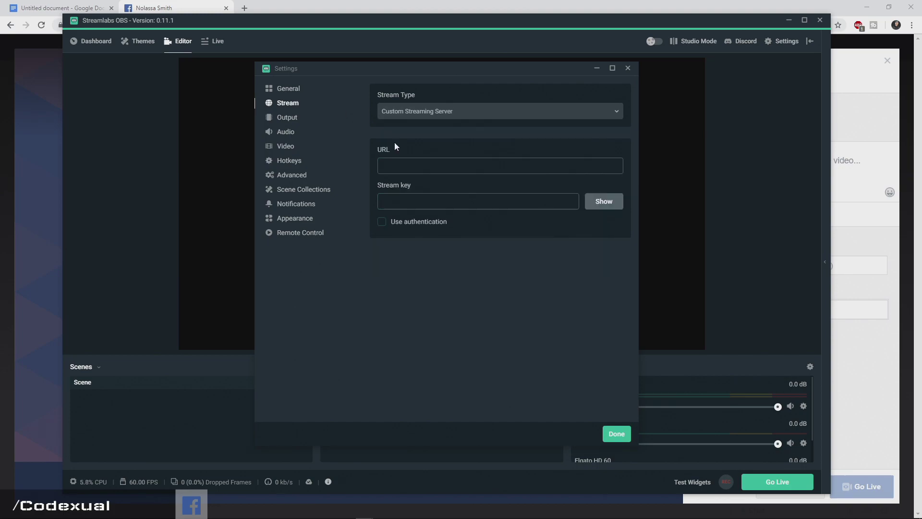
pyautogui.click(399, 113)
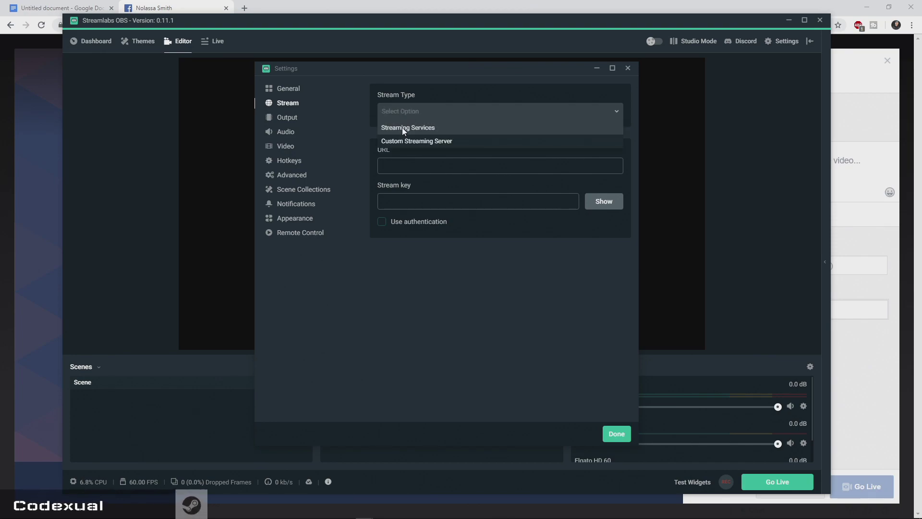
pyautogui.click(402, 128)
pyautogui.click(399, 166)
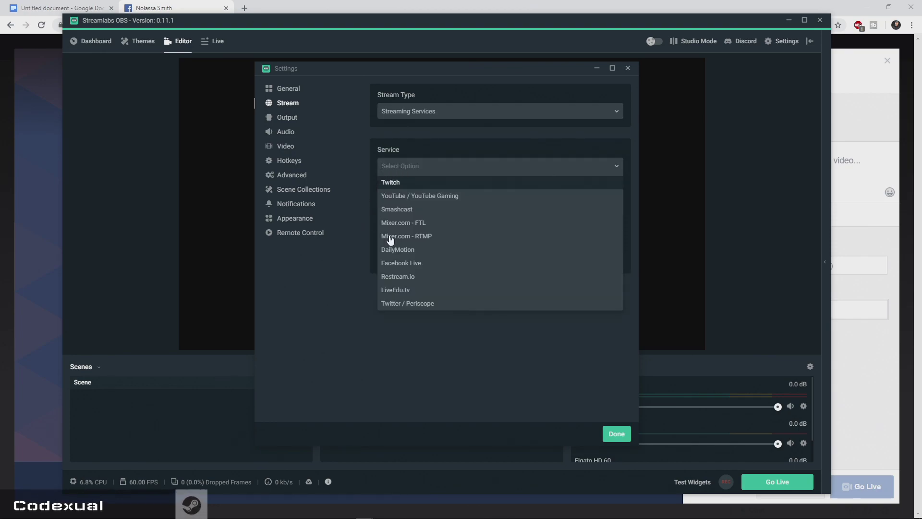
pyautogui.click(402, 263)
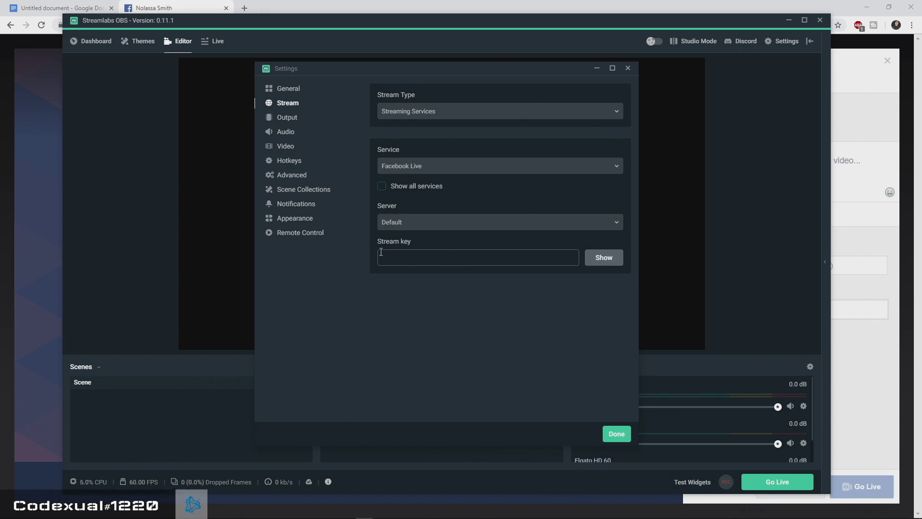
pyautogui.click(834, 258)
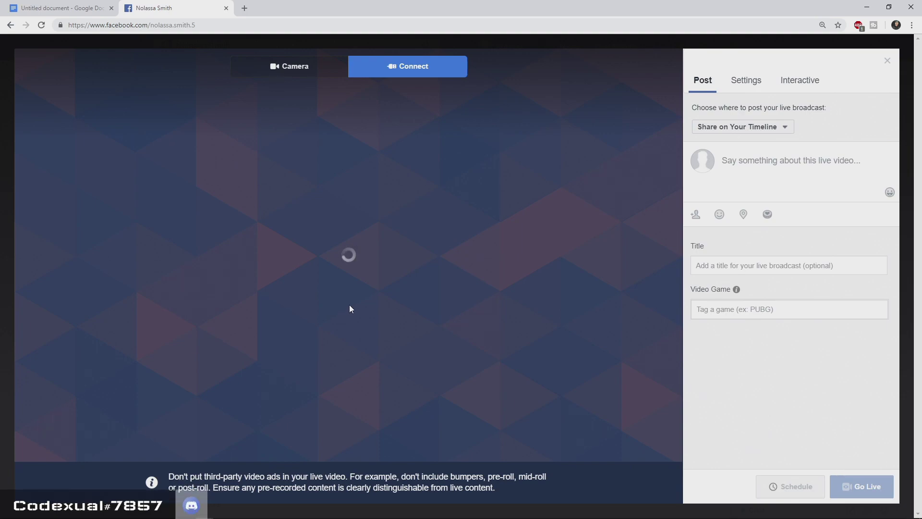
pyautogui.moveTo(364, 515)
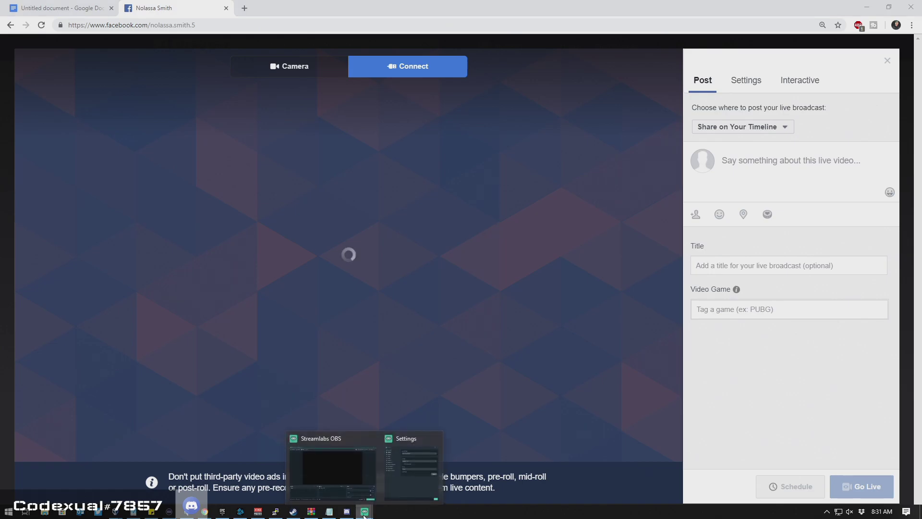
pyautogui.click(413, 456)
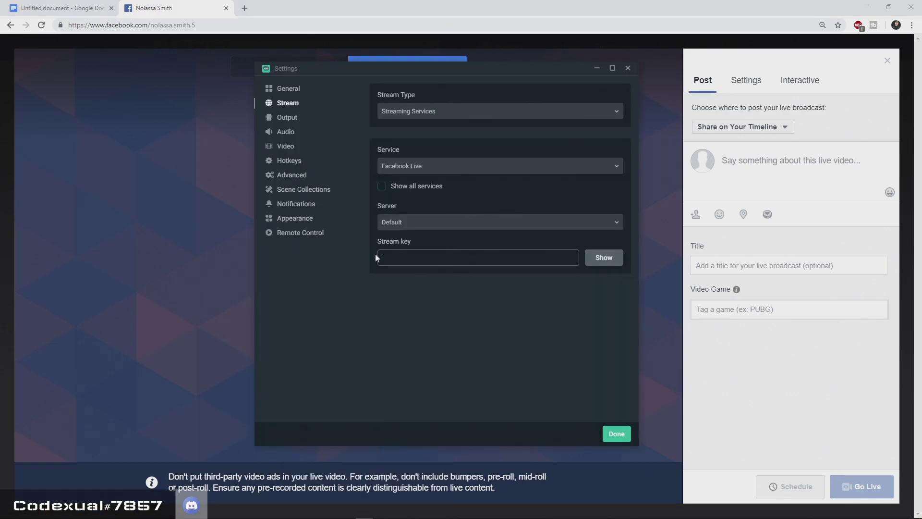
pyautogui.click(765, 368)
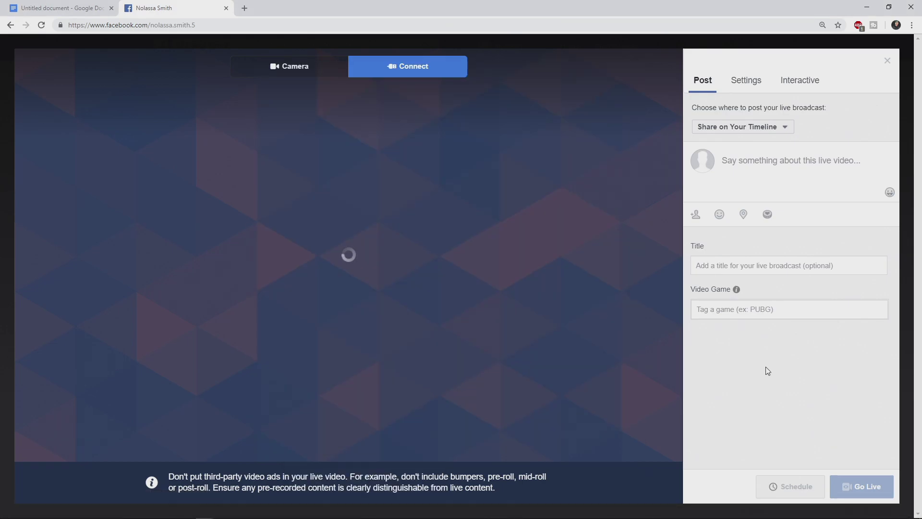
# - Review the LIVE VIDEO settings, toggling continuous live video publishing on and back off, then return to Post
pyautogui.click(757, 90)
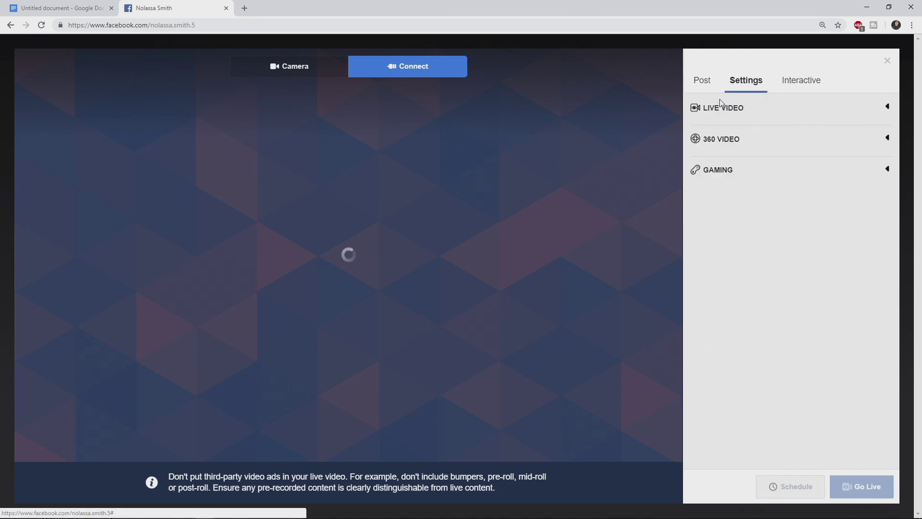
pyautogui.click(749, 111)
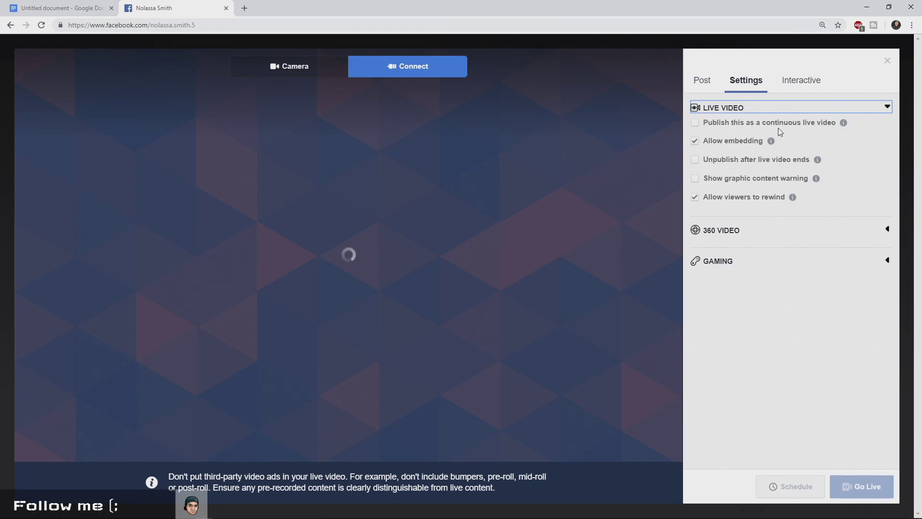
pyautogui.moveTo(844, 123)
pyautogui.click(809, 126)
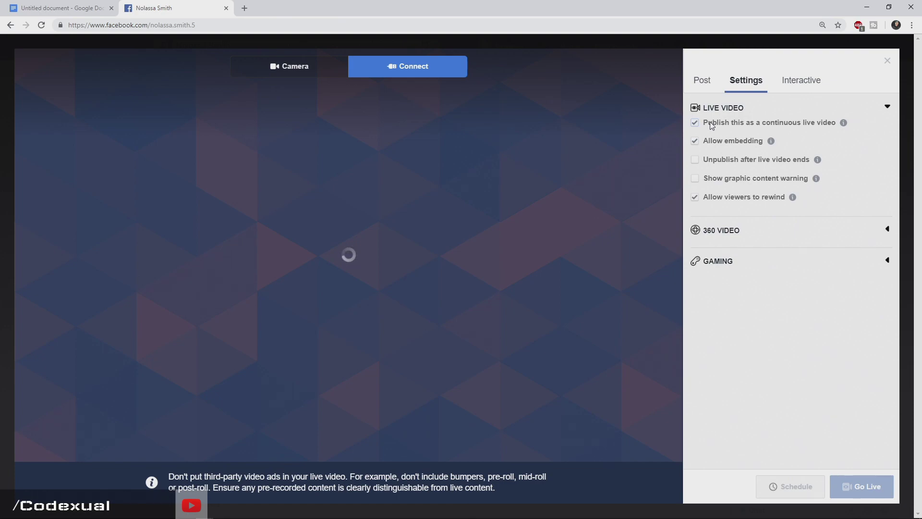
pyautogui.click(695, 123)
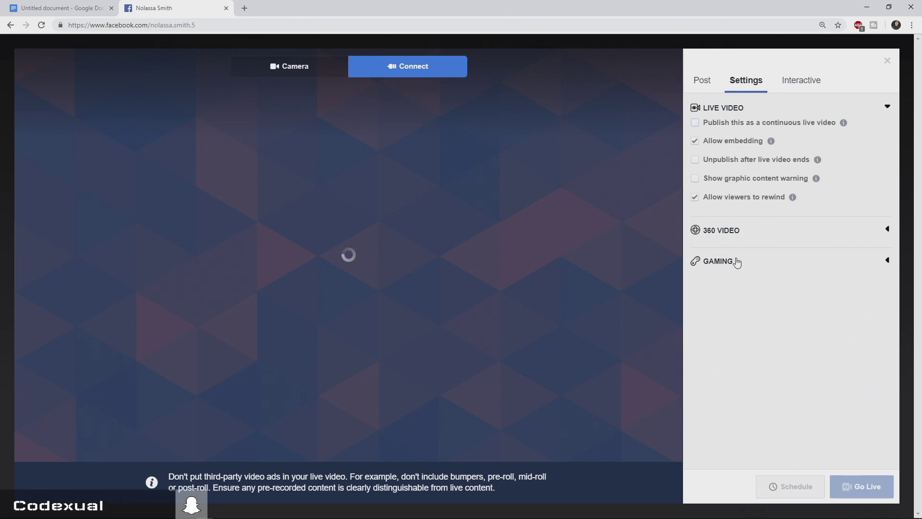
pyautogui.click(702, 78)
pyautogui.click(748, 164)
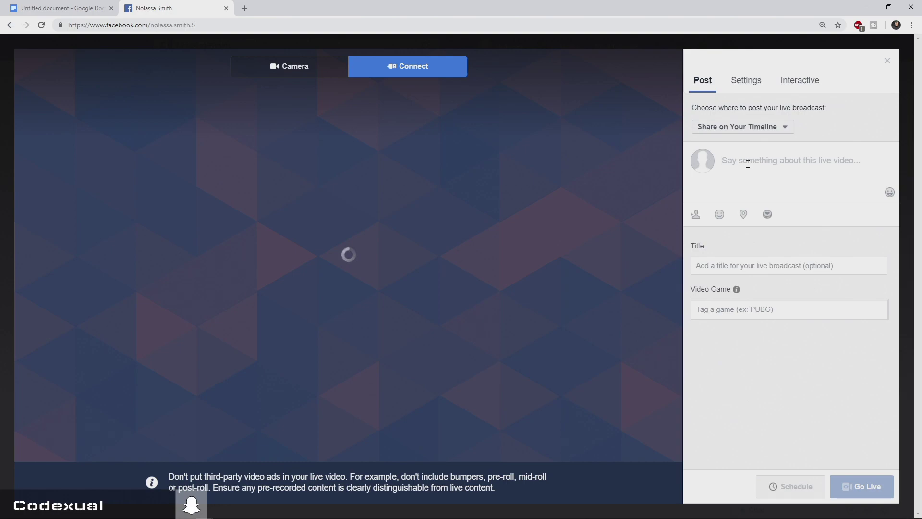
pyautogui.click(734, 264)
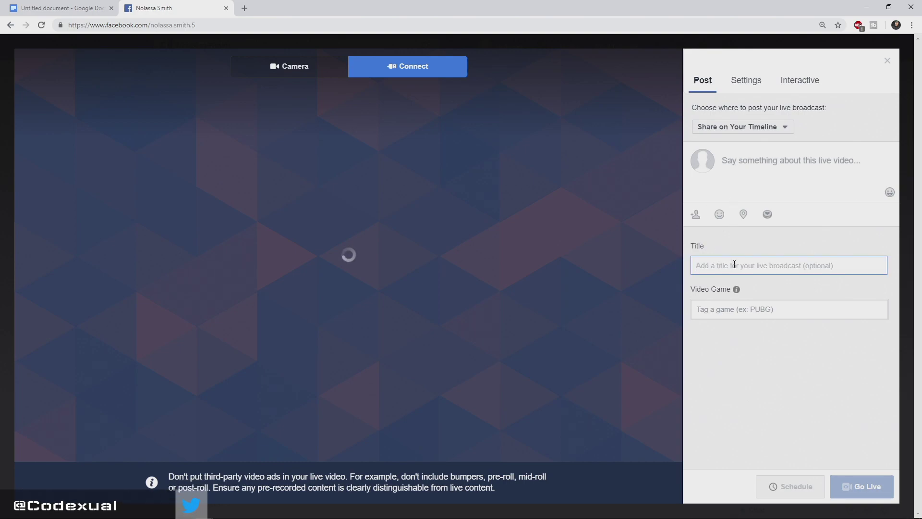
pyautogui.click(709, 309)
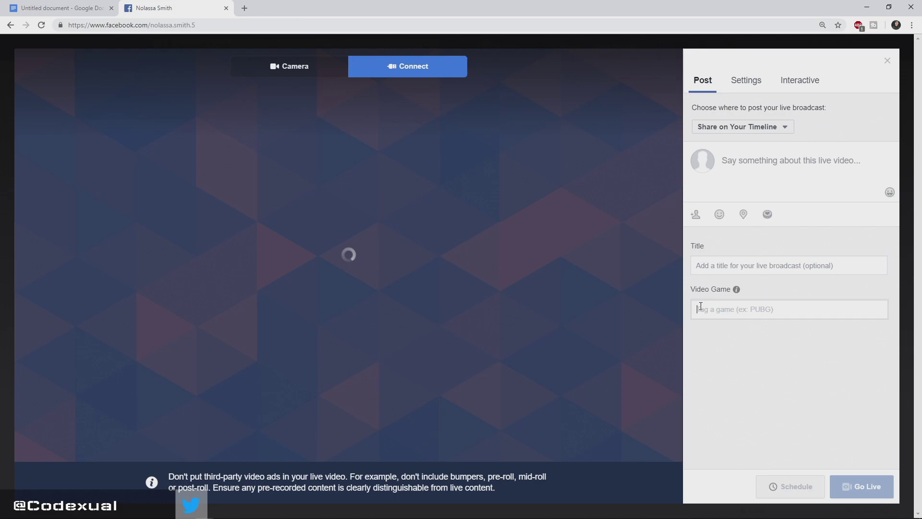
pyautogui.moveTo(365, 510)
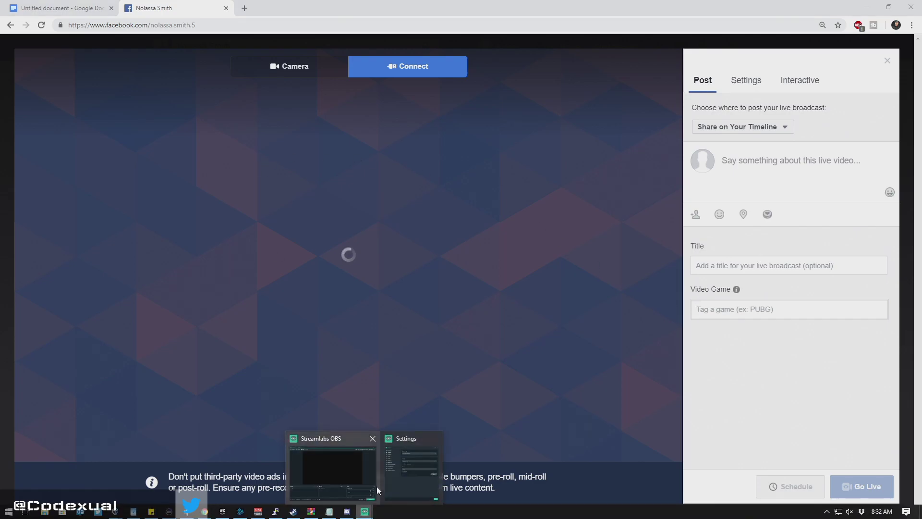
# - Close the Streamlabs stream settings showing Facebook Live and switch back to the Facebook Live page
pyautogui.click(392, 473)
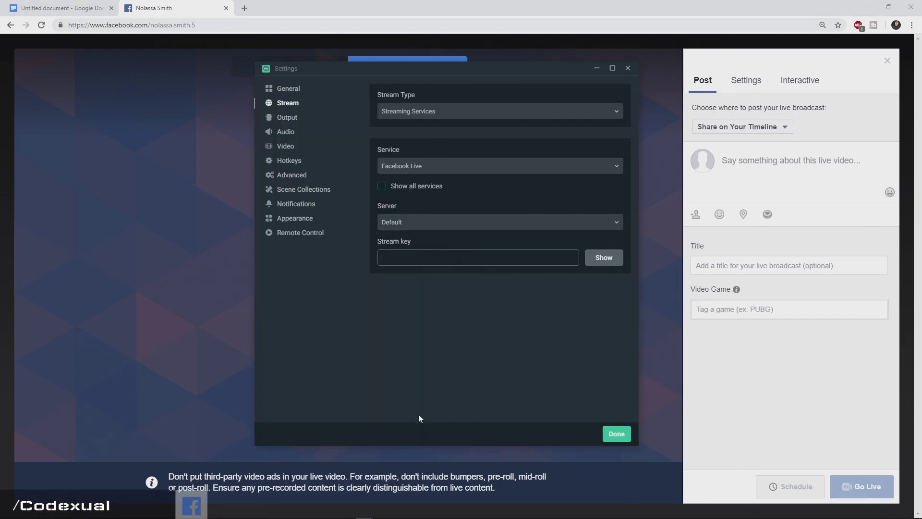
pyautogui.click(616, 434)
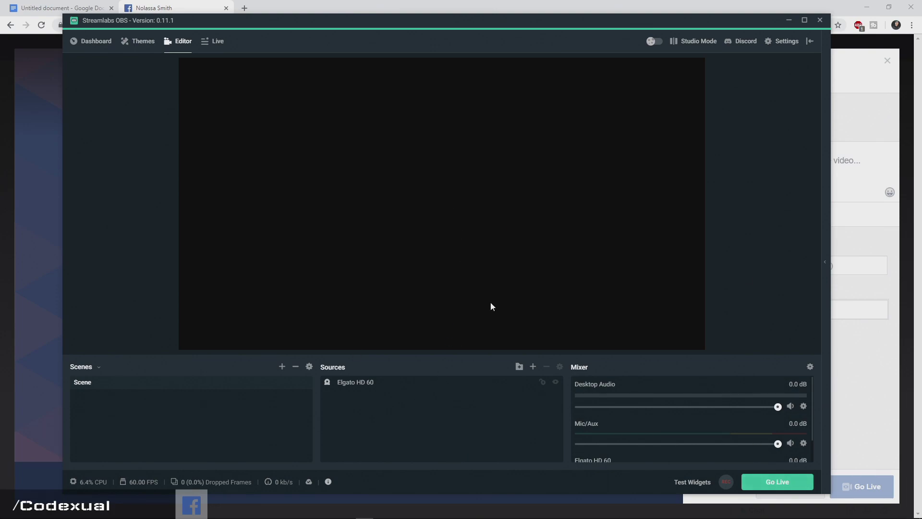
pyautogui.hotkey('alt', 'Tab')
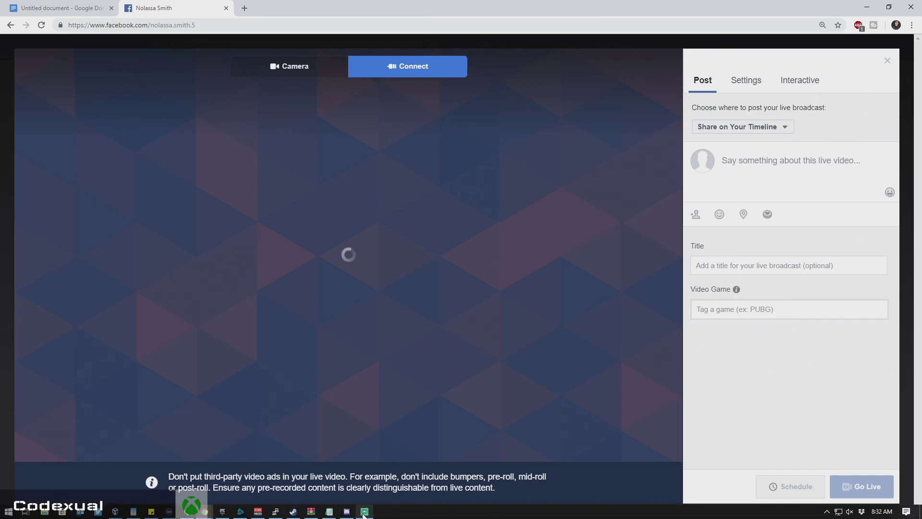
# - Change the Facebook page address to facebook.gg/streamer to load the Gaming Streamer Dashboard
pyautogui.click(367, 511)
pyautogui.click(875, 436)
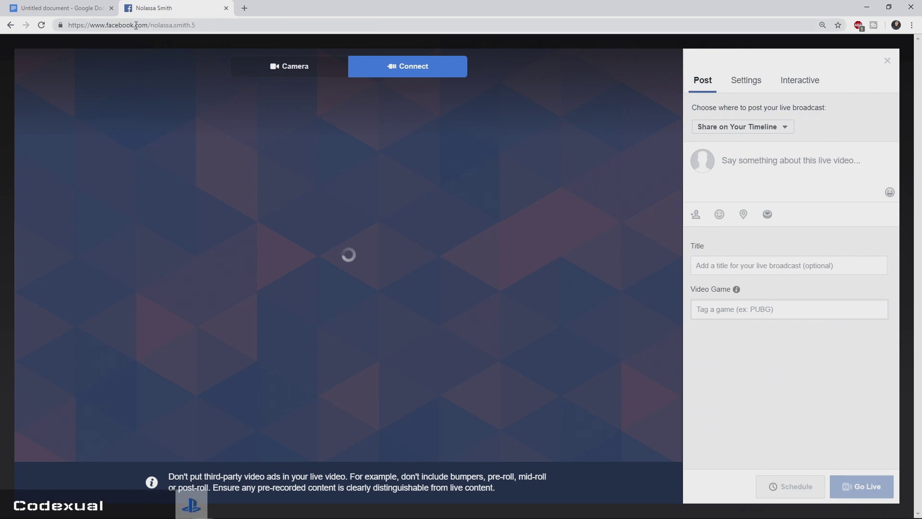
pyautogui.moveTo(136, 25); pyautogui.dragTo(231, 29)
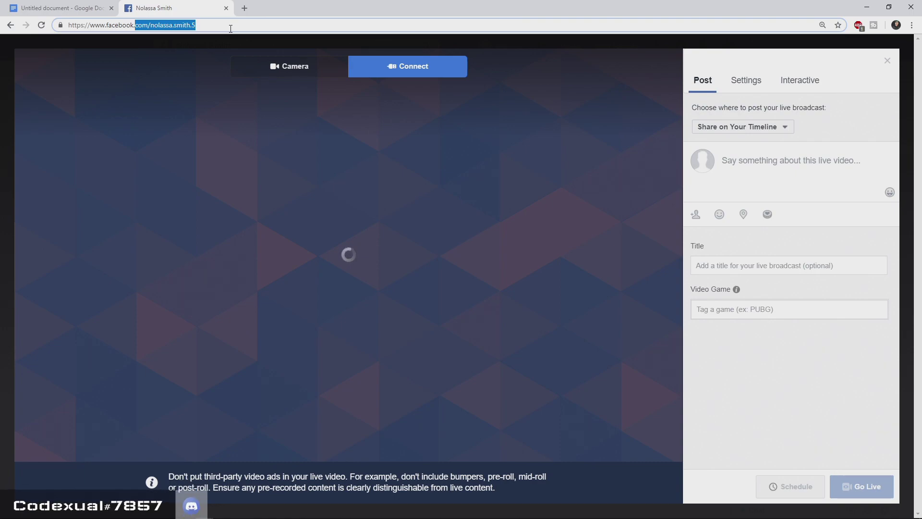
pyautogui.write('gg')
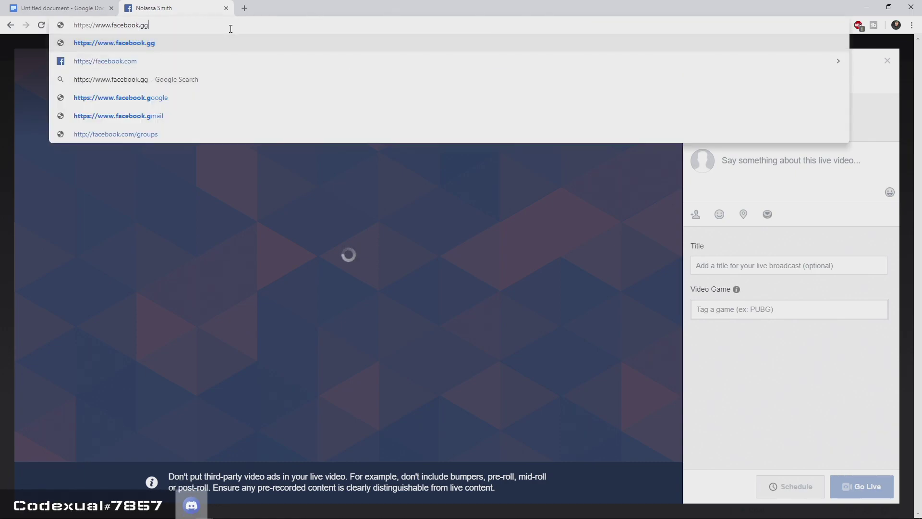
pyautogui.write('/strea')
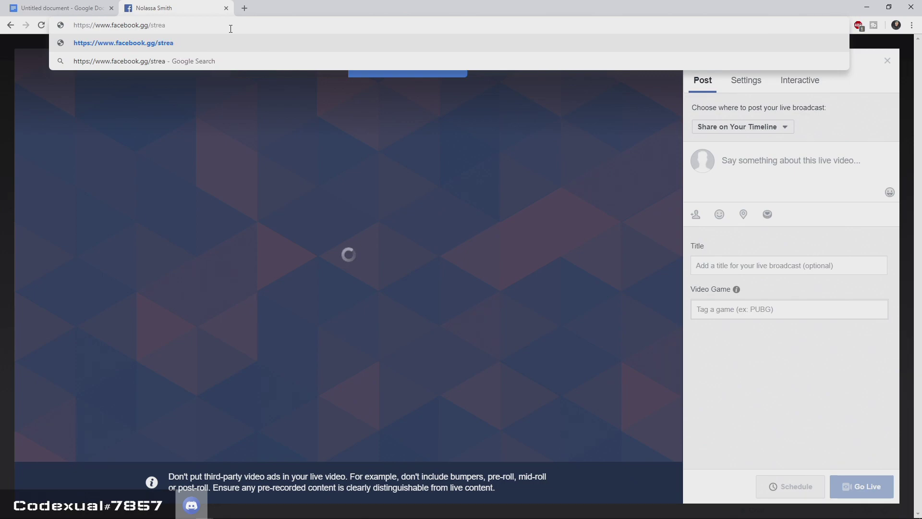
pyautogui.write('mer')
pyautogui.press('Return')
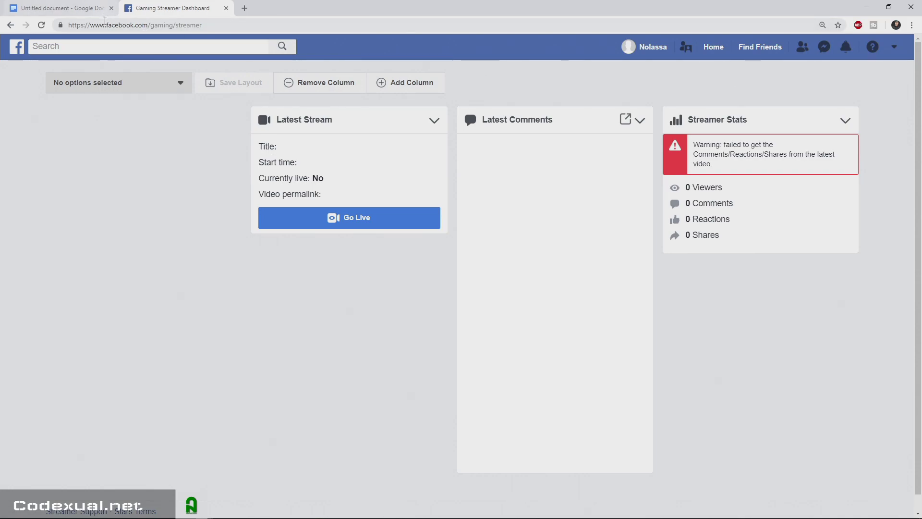
# - Select the dashboard URL, then bring the Streamlabs OBS editor to the front
pyautogui.moveTo(105, 25); pyautogui.dragTo(219, 23)
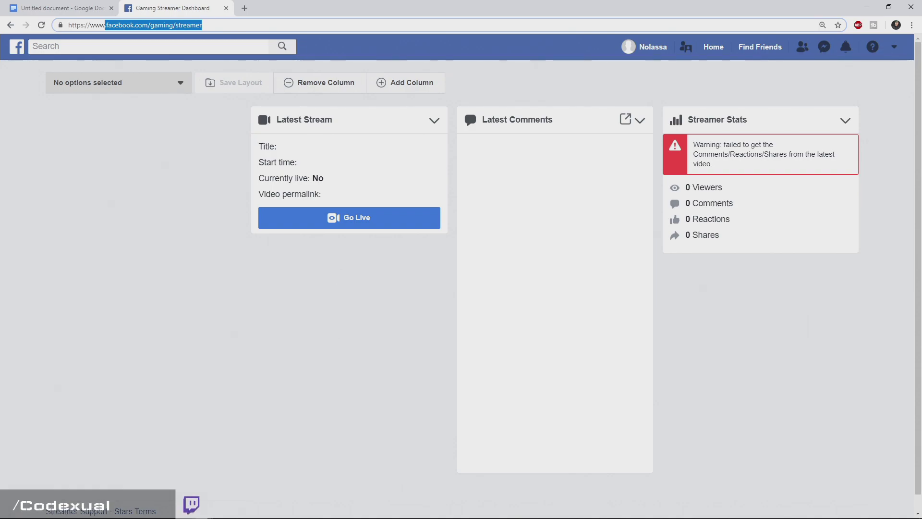
pyautogui.click(364, 511)
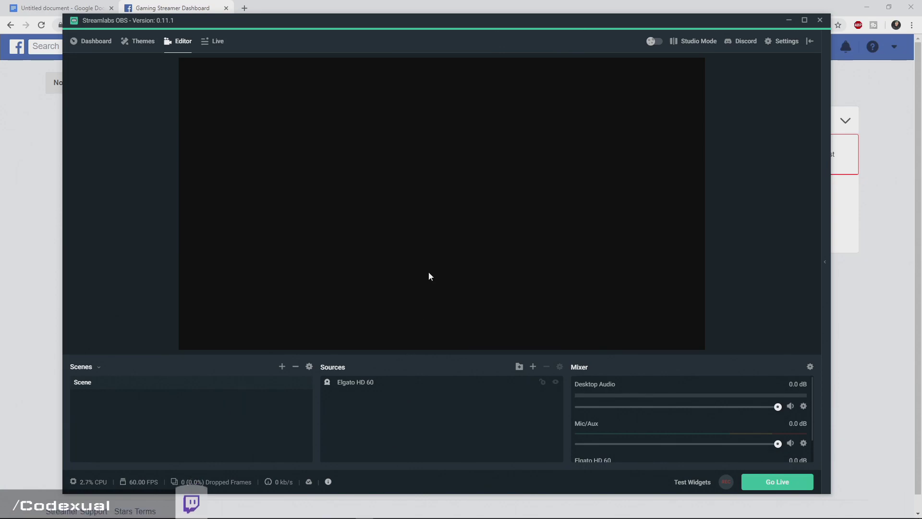
# - In Streamlabs Output settings, change the Video Bitrate from 6000 to 3500
pyautogui.click(782, 41)
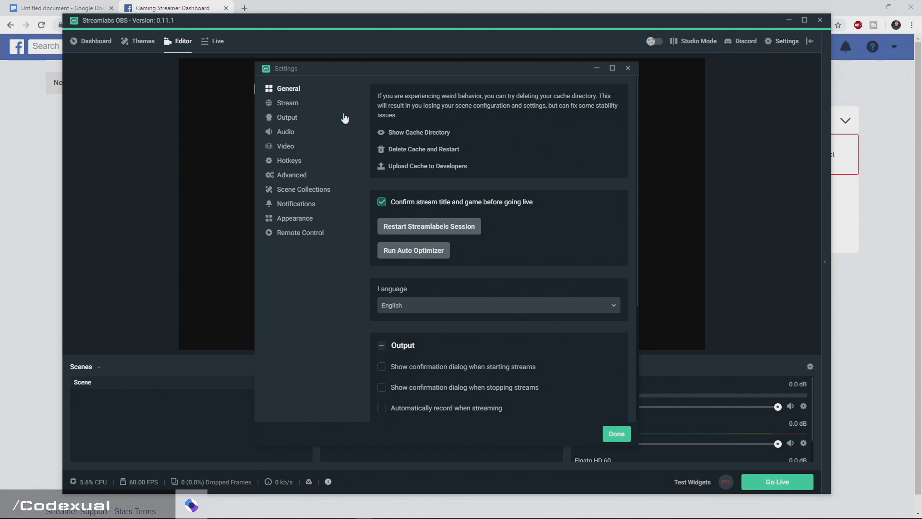
pyautogui.click(287, 118)
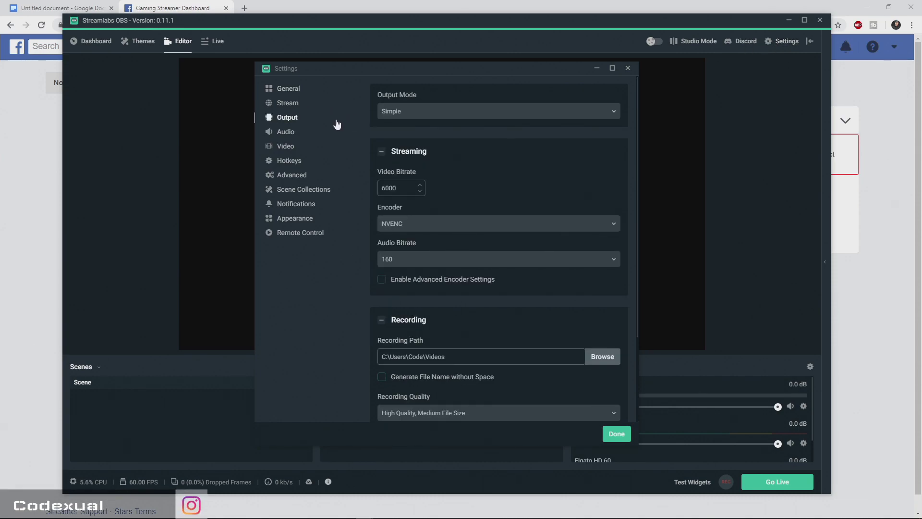
pyautogui.doubleClick(401, 191)
pyautogui.write('35')
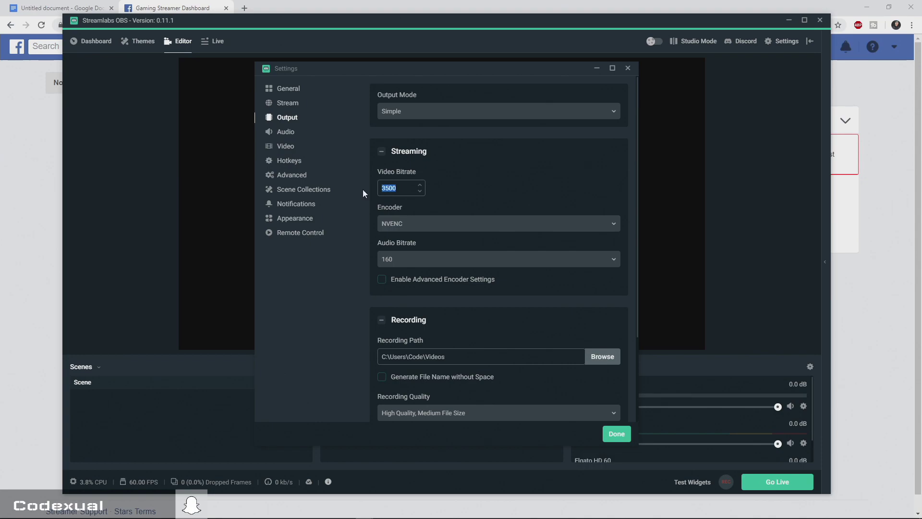
pyautogui.write('6000')
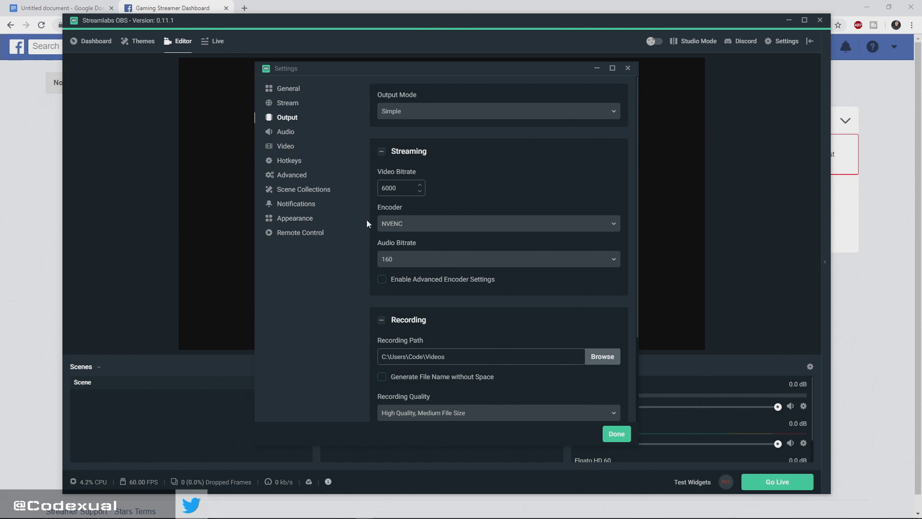
pyautogui.moveTo(401, 189); pyautogui.dragTo(367, 185)
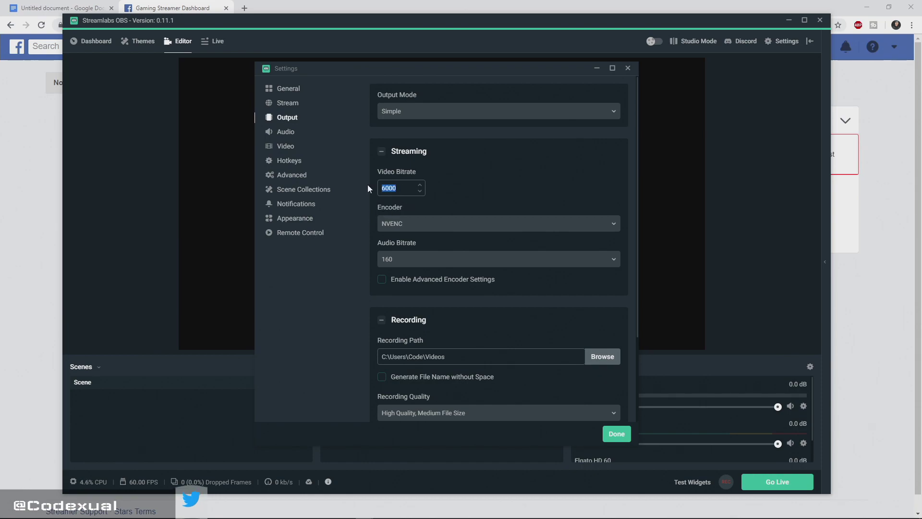
pyautogui.write('35')
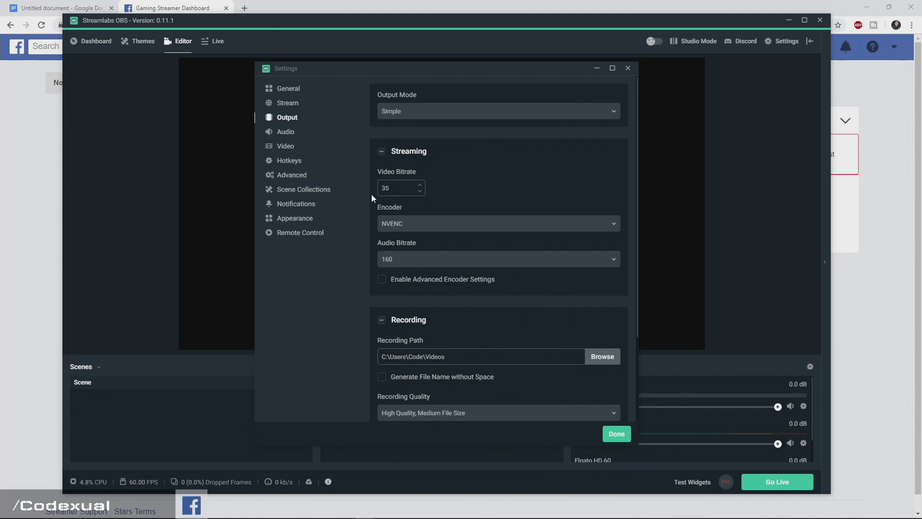
pyautogui.write('0')
pyautogui.press('BackSpace')
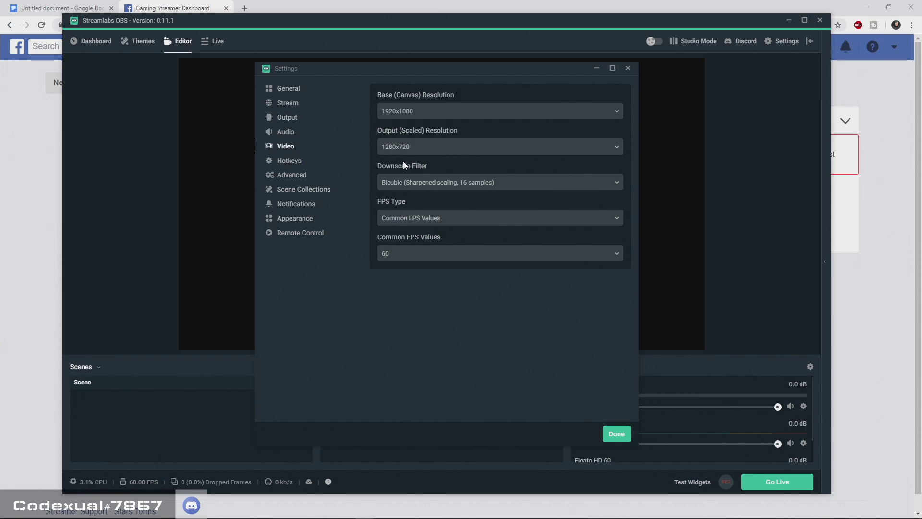
# - Apply the changed bitrate settings with Done and return to the Streamlabs editor
pyautogui.click(624, 436)
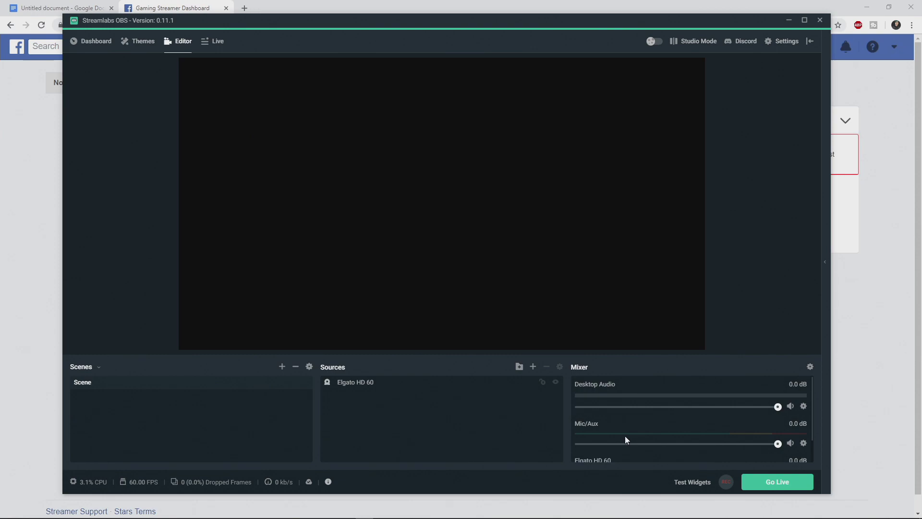